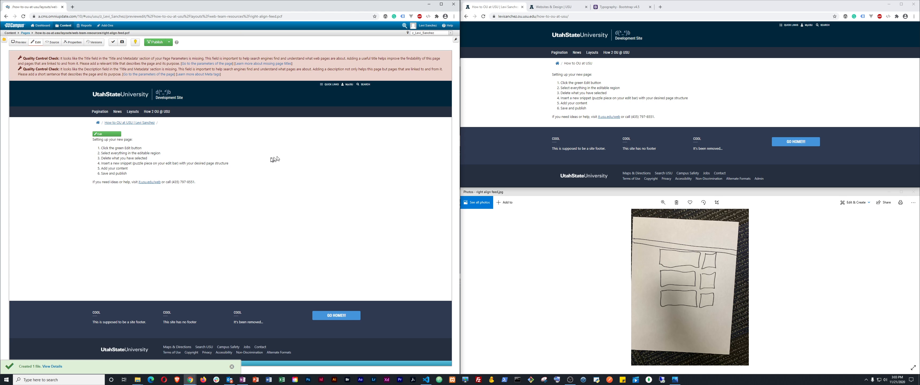
Open the page's main editable region and delete all of its placeholder instructions.
left_click(101, 134)
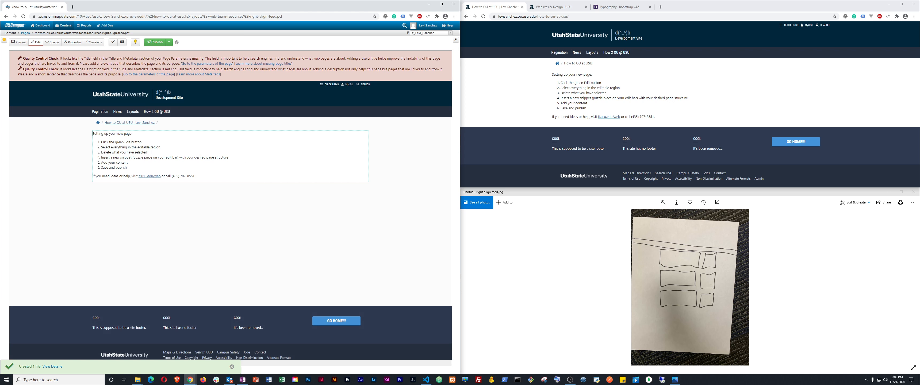
key("ctrl+a")
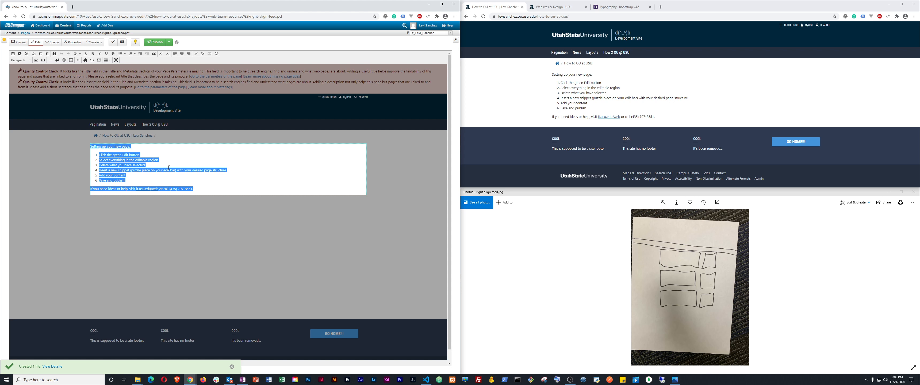
key("Delete")
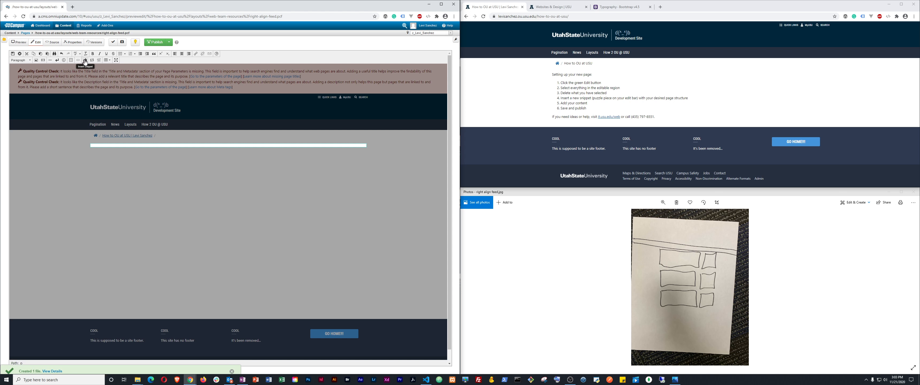
Insert the 1 Column snippet into the empty region and turn on the block outlines.
left_click(86, 61)
left_click(166, 80)
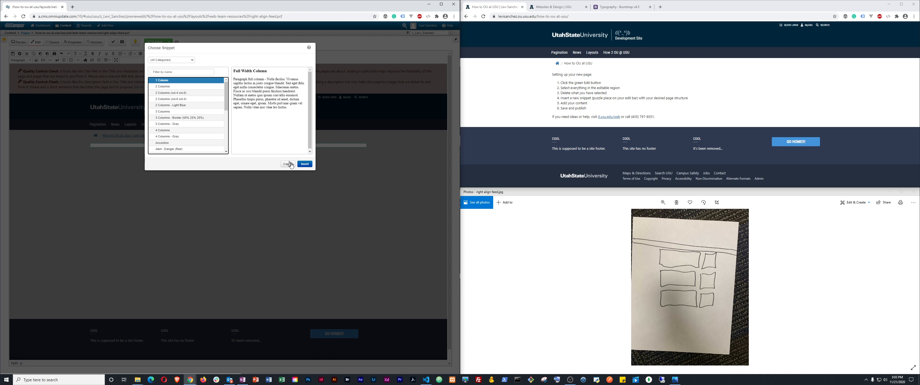
left_click(305, 164)
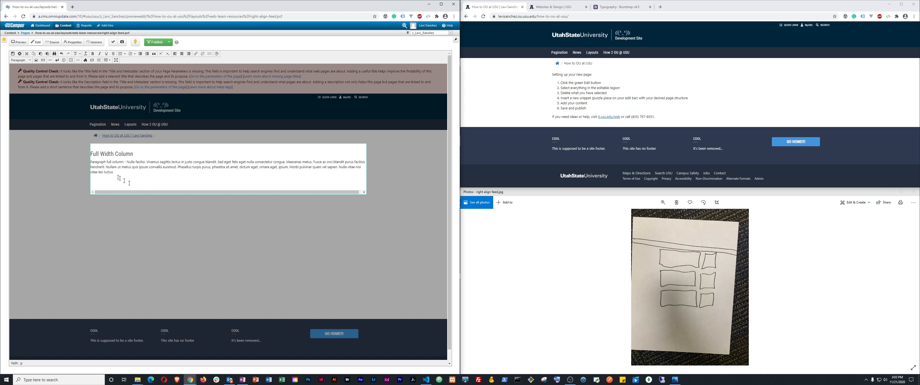
left_click(71, 60)
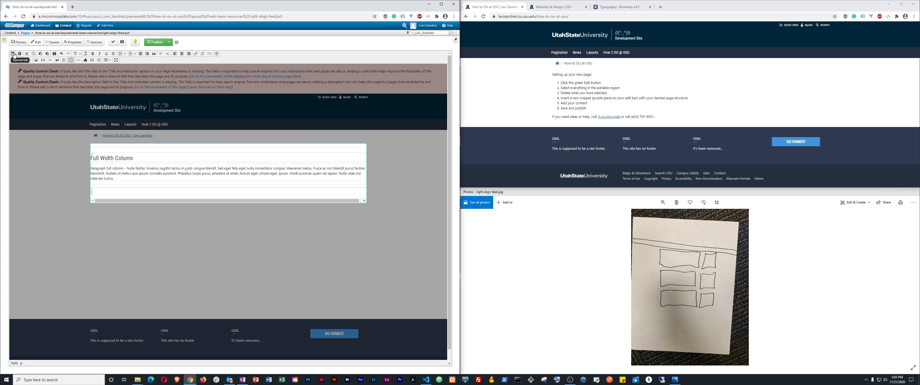
Search the Websites & Design site for "colum" and open the Column Options page.
left_click(590, 167)
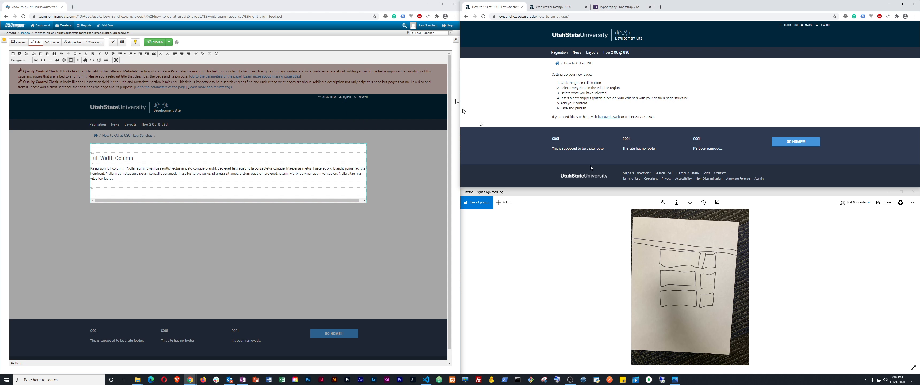
key("super+Up")
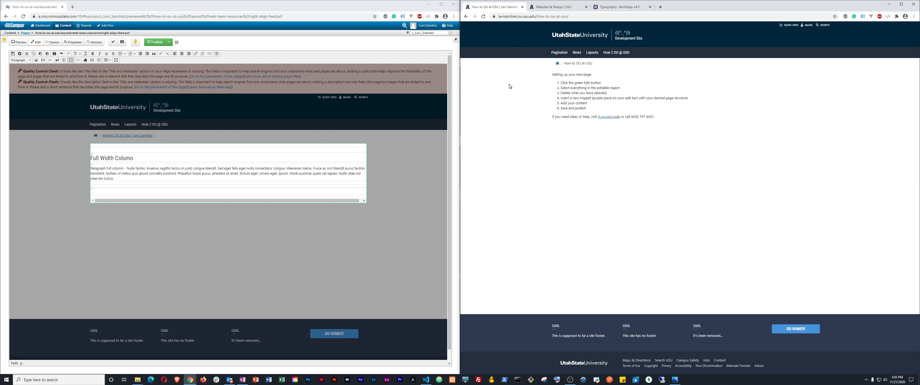
left_click(554, 8)
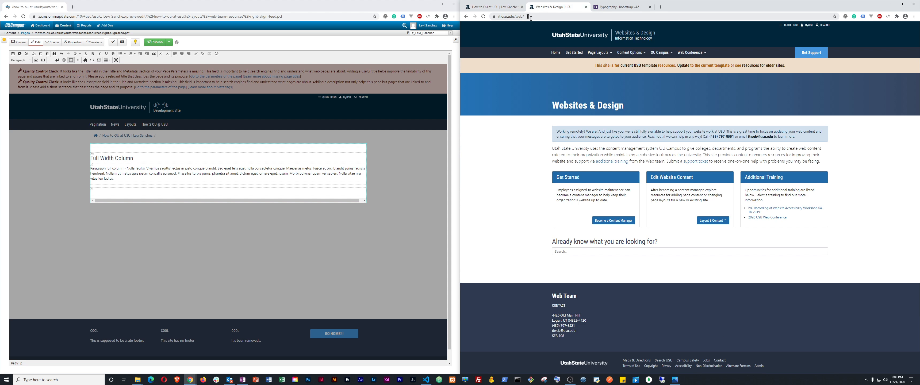
left_click(501, 16)
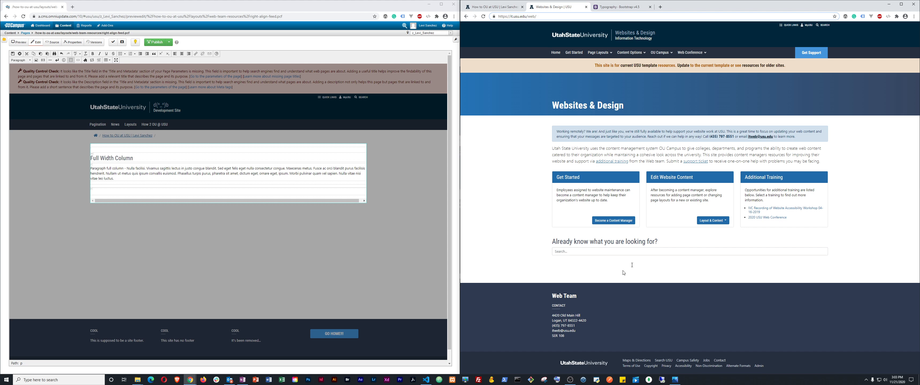
left_click(596, 251)
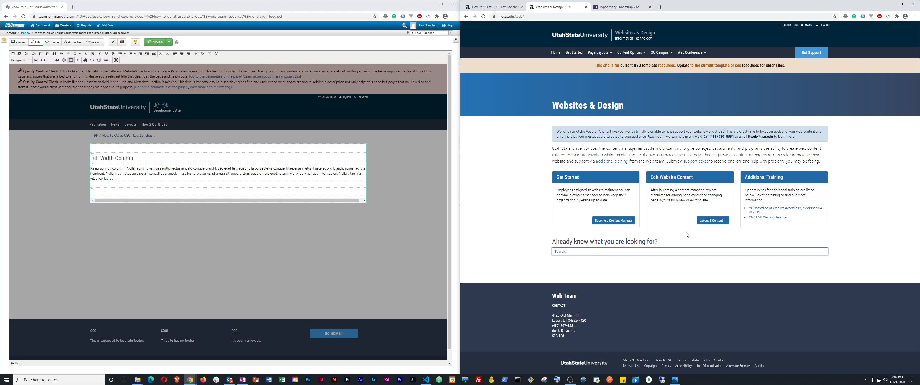
type("clou")
type("olum")
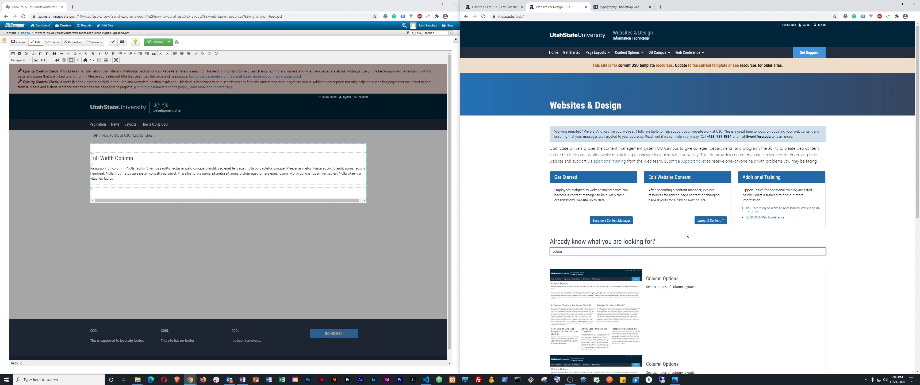
scroll(604, 266, "down", 2)
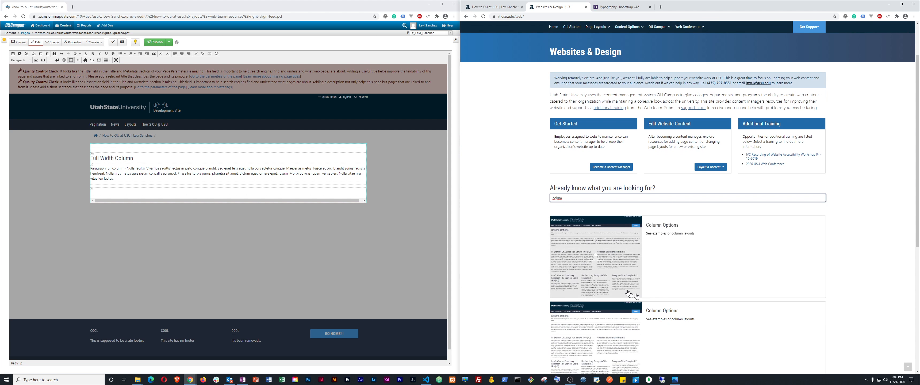
left_click(605, 265)
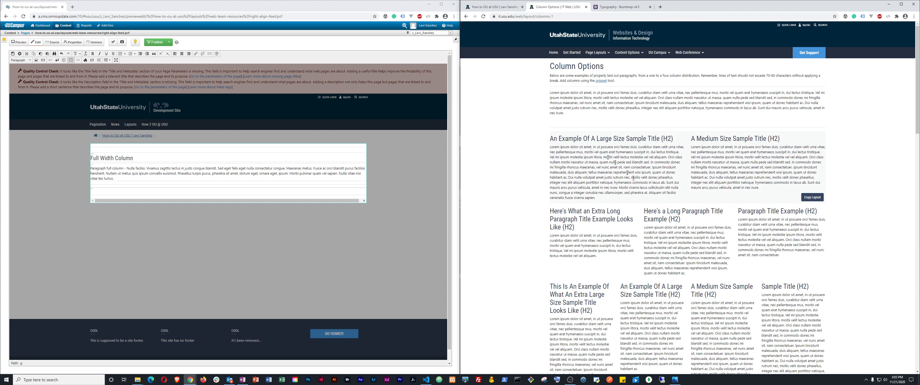
Copy the two-column layout that has a wide first column and a narrow second column.
scroll(646, 184, "down", 6)
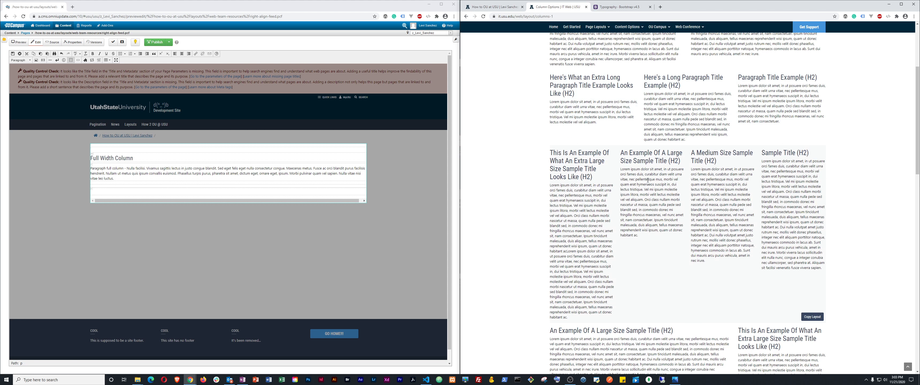
scroll(648, 180, "down", 3)
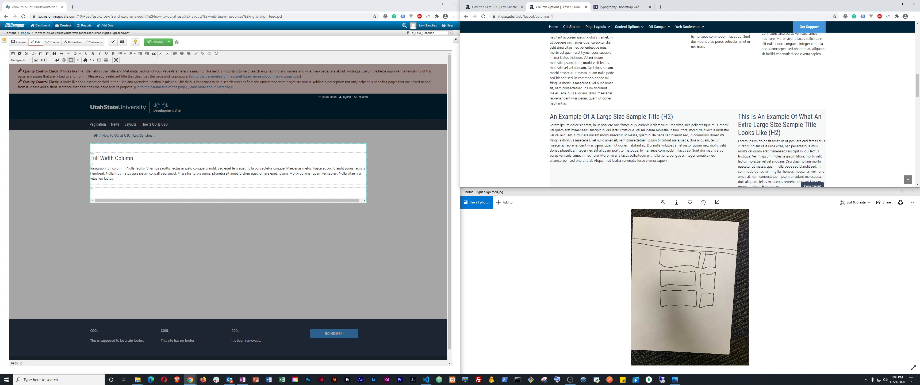
scroll(627, 113, "down", 1)
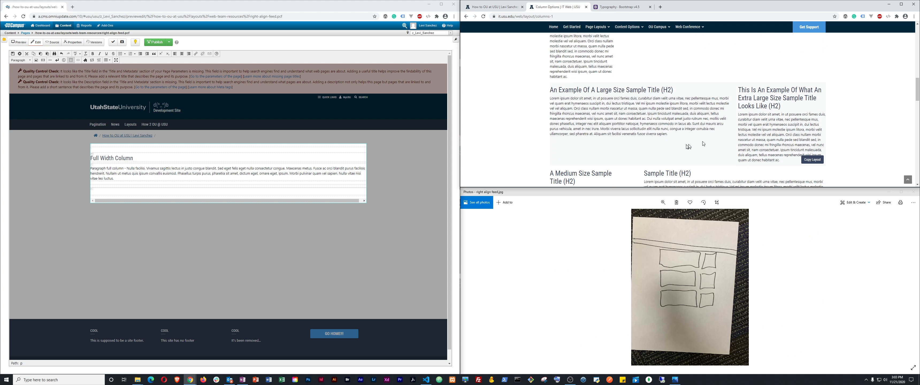
left_click(808, 162)
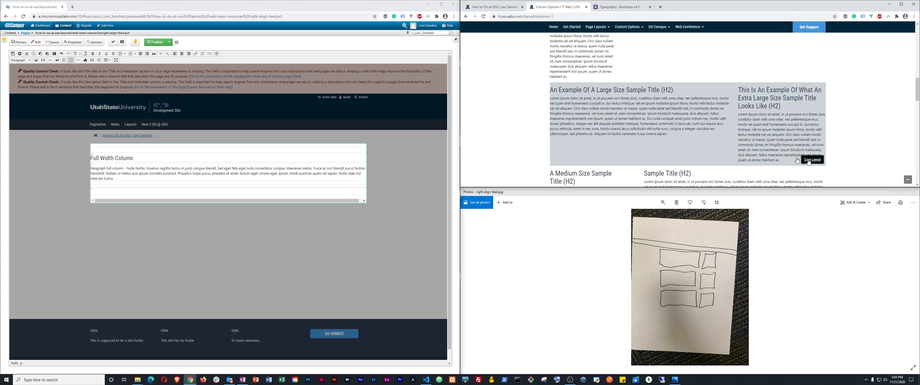
key("super+Up")
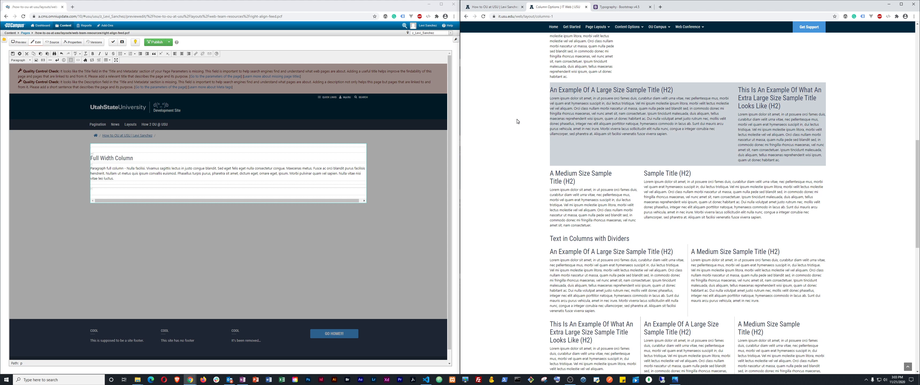
Paste the copied two-column layout three times into the page's source code below the full-width column, and apply it.
left_click(79, 61)
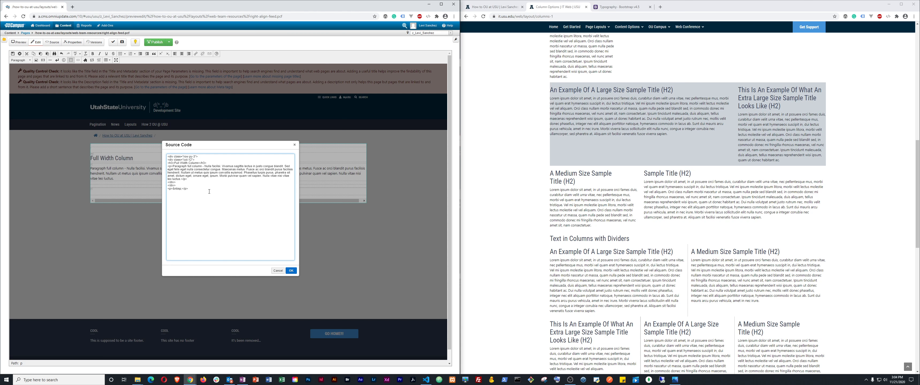
key("ctrl+v")
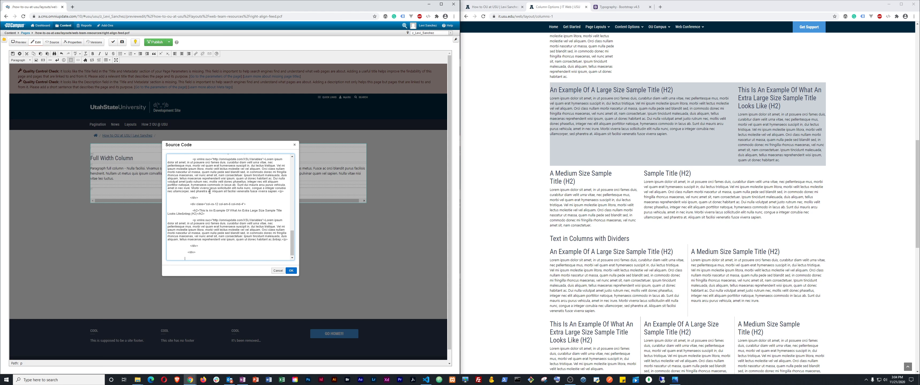
left_click(291, 270)
scroll(252, 202, "down", 4)
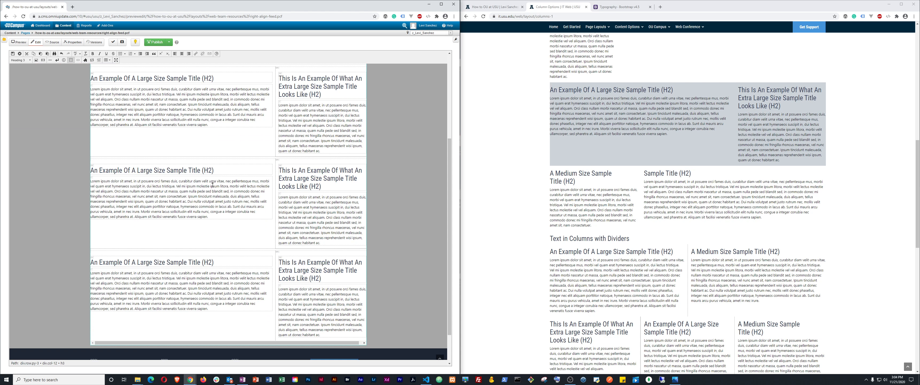
Remove the empty paragraph between the full-width column and the first two-column row.
left_click(124, 186)
scroll(140, 133, "up", 3)
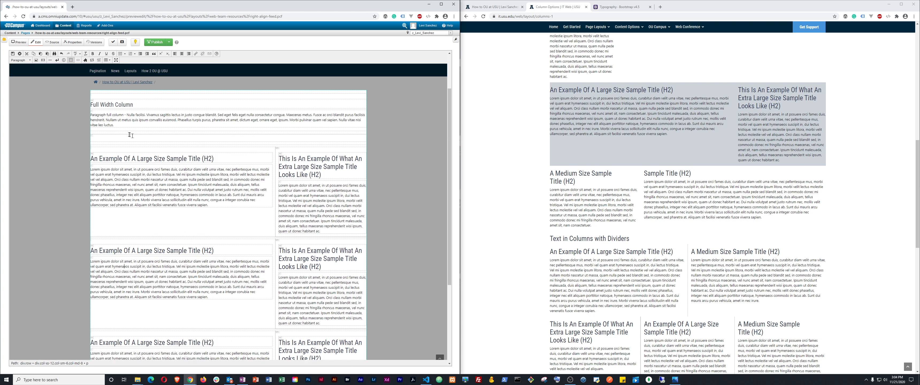
left_click(119, 139)
key("BackSpace")
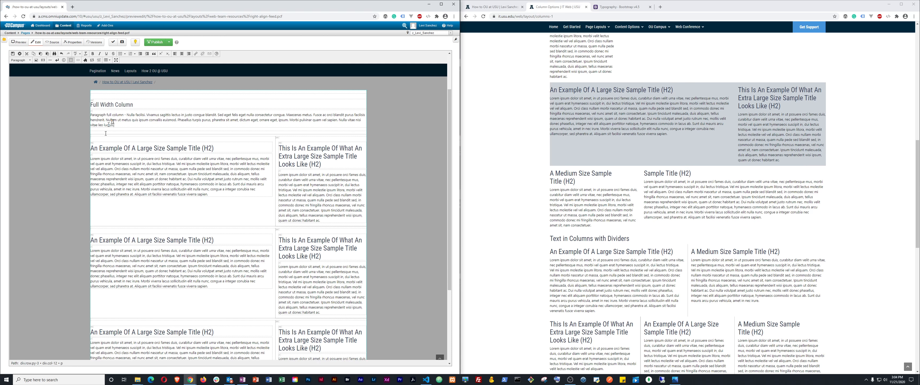
Replace the narrow column's heading in the first two-column row with "Name of Poster".
scroll(271, 248, "down", 5)
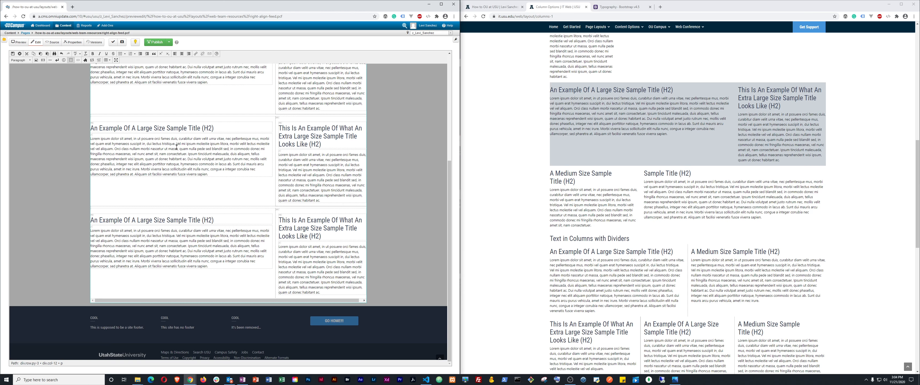
scroll(182, 146, "up", 3)
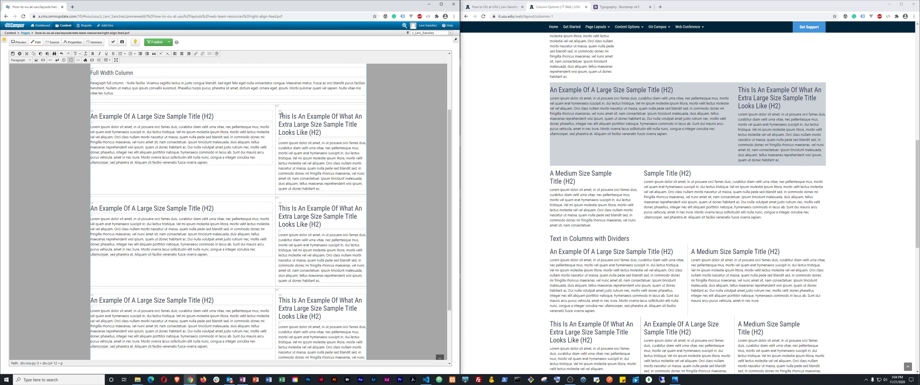
left_click_drag(282, 115, 320, 131)
key("BackSpace")
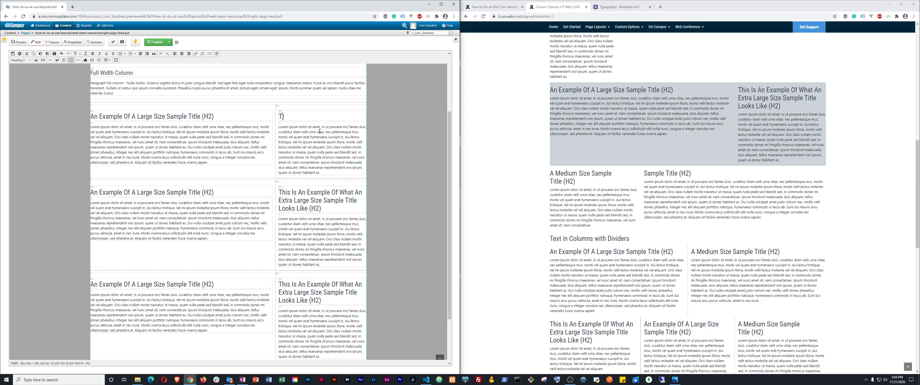
type("Name")
key("shift+End")
key("Left")
key("BackSpace")
type("of Poster")
Replace the wide column's heading in the first two-column row with "Name of Poster".
key("ctrl+shift+Left")
key("ctrl+shift+Left")
key("ctrl+shift+Left")
key("ctrl+shift+Left")
key("ctrl+shift+Left")
key("ctrl+shift+Left")
key("ctrl+shift+Left")
key("ctrl+shift+Left")
key("ctrl+shift+Left")
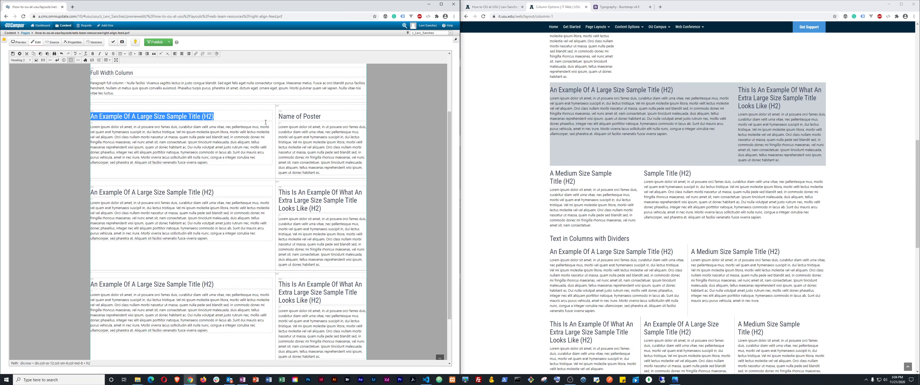
type("Name o")
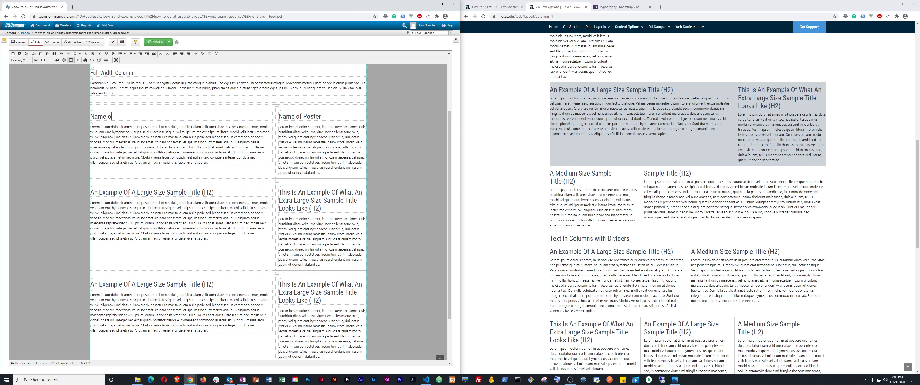
type("f Poster")
Change the "Full Width Column" heading to the Heading 1 style.
triple_click(117, 73)
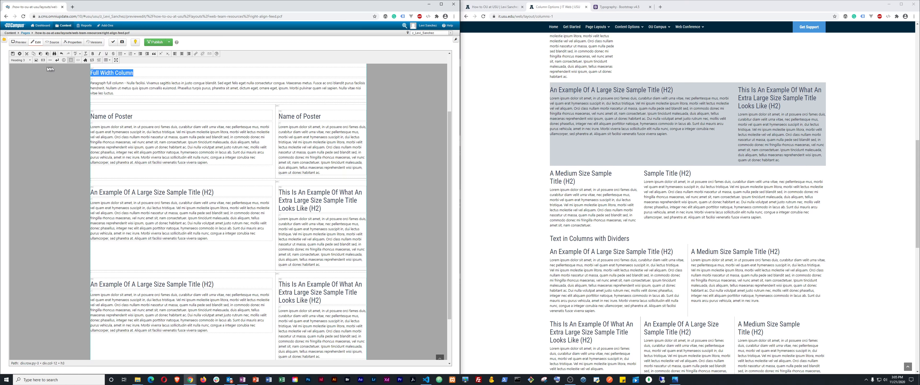
left_click(20, 60)
left_click(32, 108)
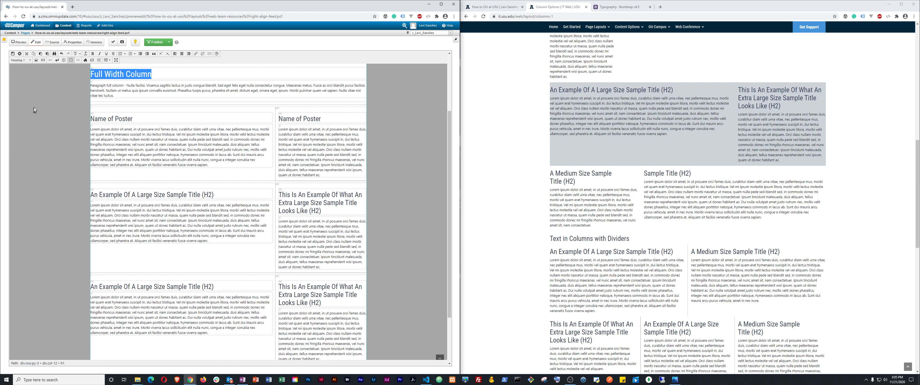
Replace the full-width column's heading text with "Departmental Research Posters".
left_click(99, 75)
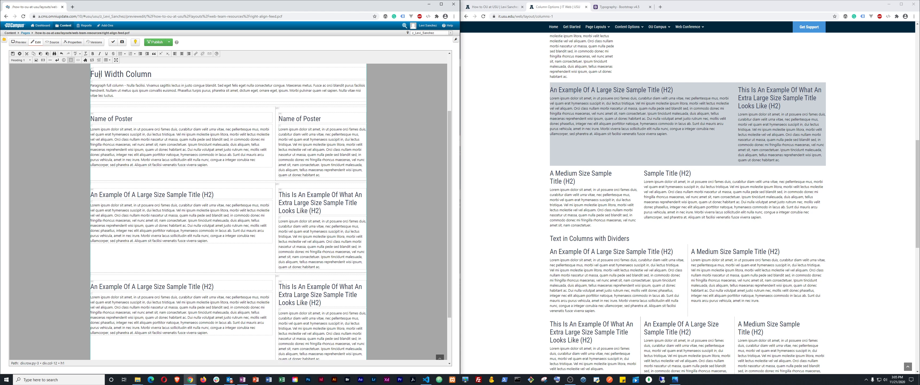
key("shift+End")
key("shift+Left")
key("BackSpace")
type("Reserach")
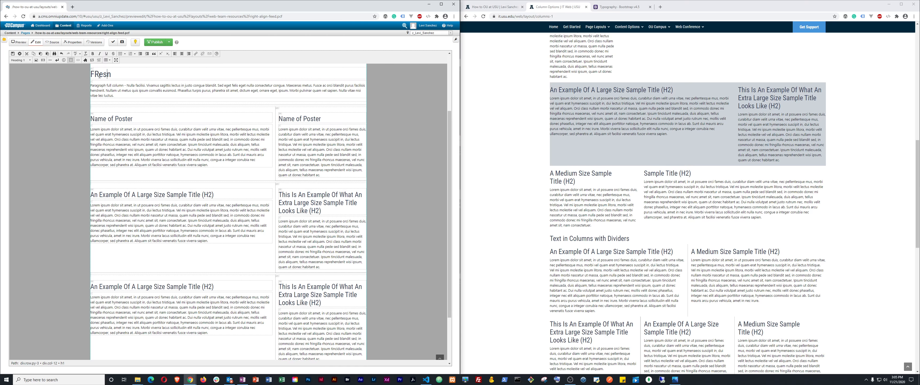
key("BackSpace")
key("BackSpace")
key("BackSpace")
key("BackSpace")
type("arch  Posters")
key("Delete")
key("Home")
key("Delete")
type("Departme")
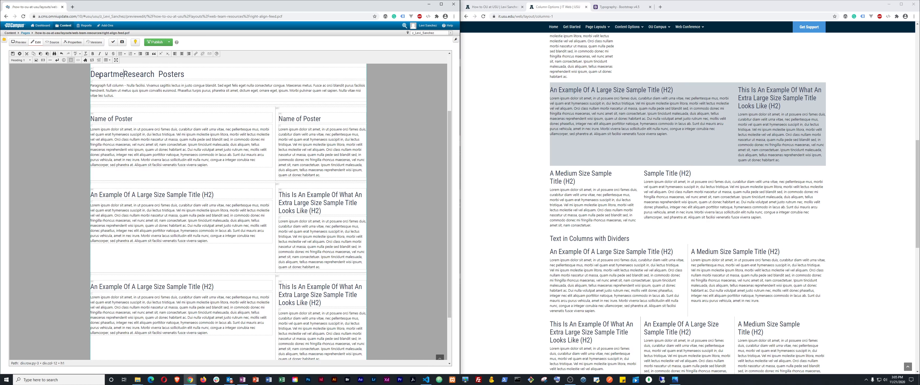
type("ntal")
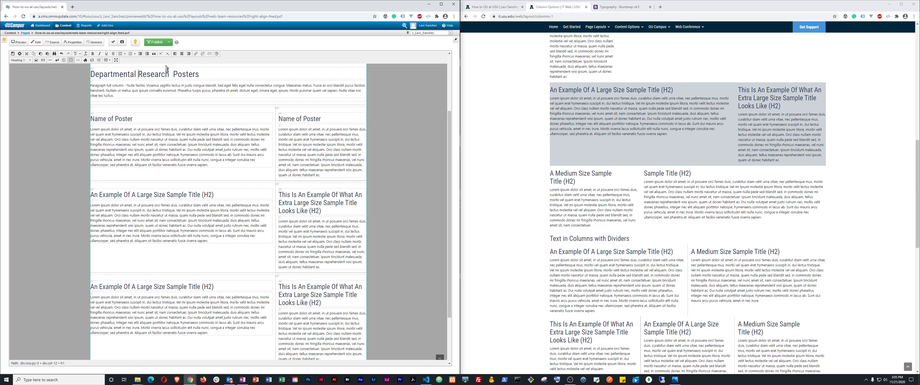
Remove the extra space before "Posters" in the "Departmental Research Posters" page title.
left_click(171, 73)
key("BackSpace")
triple_click(118, 95)
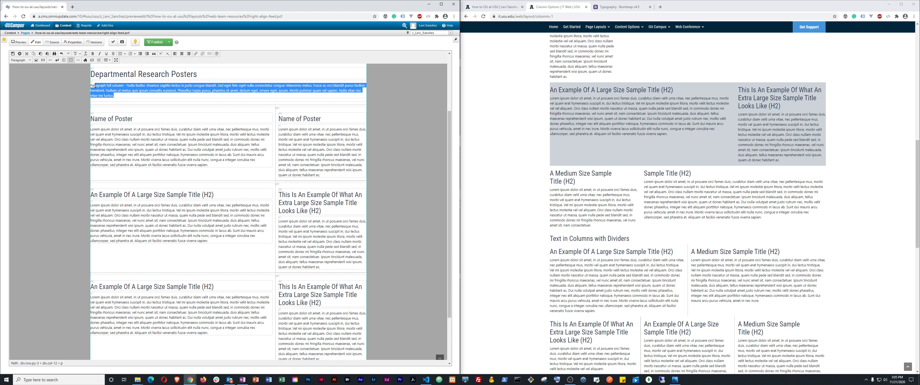
scroll(134, 81, "up", 2)
scroll(161, 89, "down", 2)
scroll(176, 93, "up", 1)
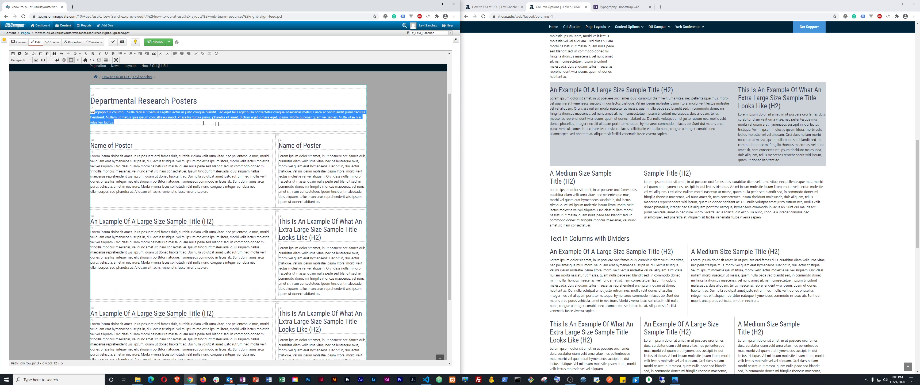
Delete the end of the first row's narrow-column heading and merge the paragraph below into it.
left_click(299, 146)
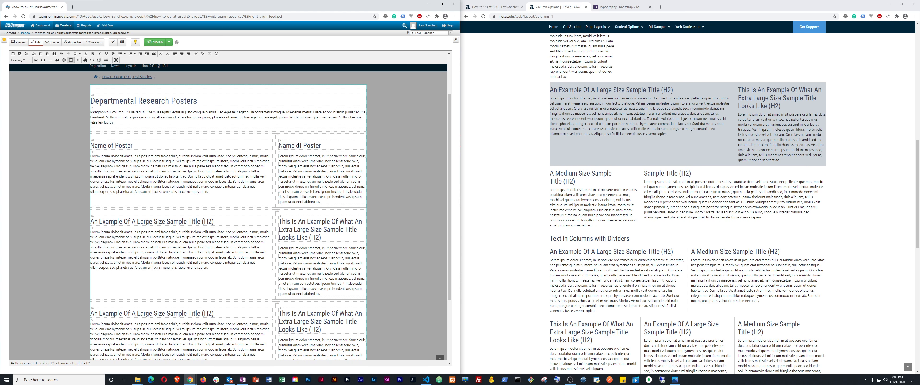
key("ctrl+shift+Right")
key("ctrl+shift+Right")
key("Delete")
key("Delete")
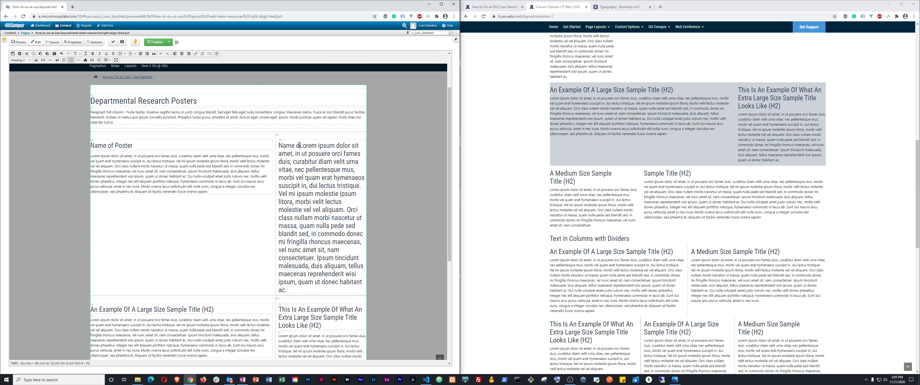
Change the merged text in the first row's narrow column from Heading 2 to the Paragraph format.
triple_click(291, 160)
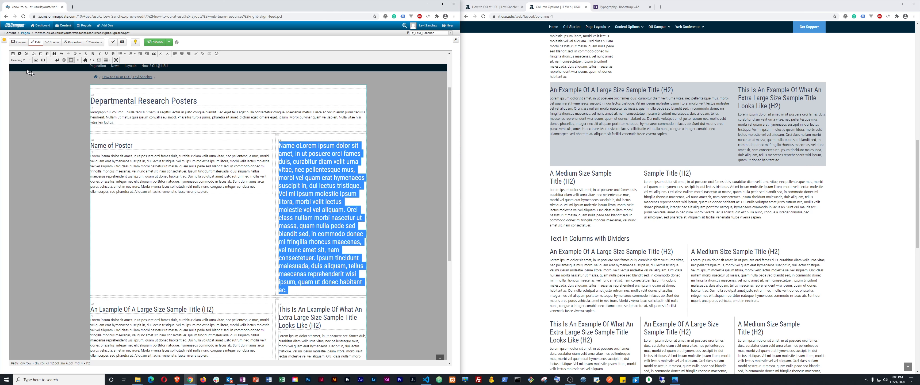
key("Right")
left_click(20, 61)
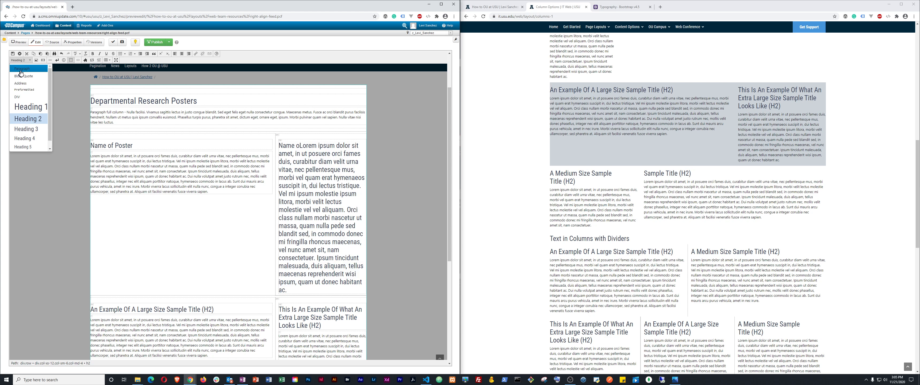
left_click(23, 71)
left_click(302, 151)
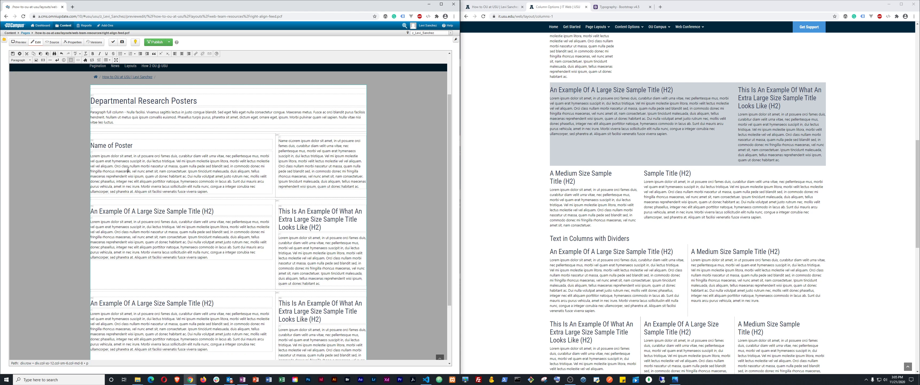
Insert a line break after "Lorem ipsum dolor" in the first row's wide-column paragraph.
left_click_drag(92, 155, 160, 166)
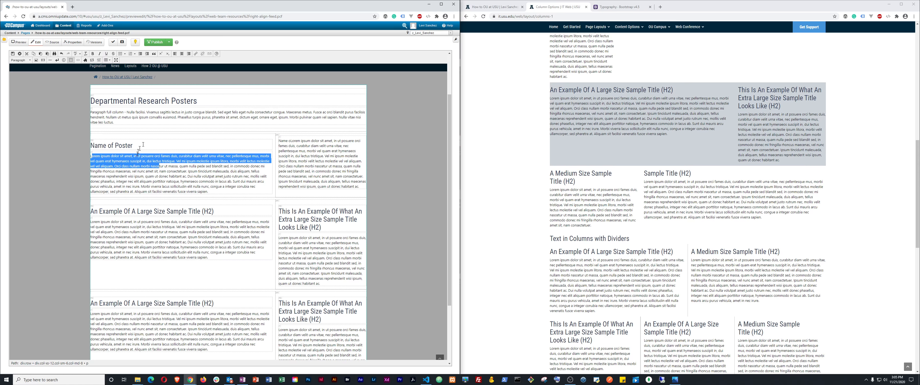
left_click(118, 157)
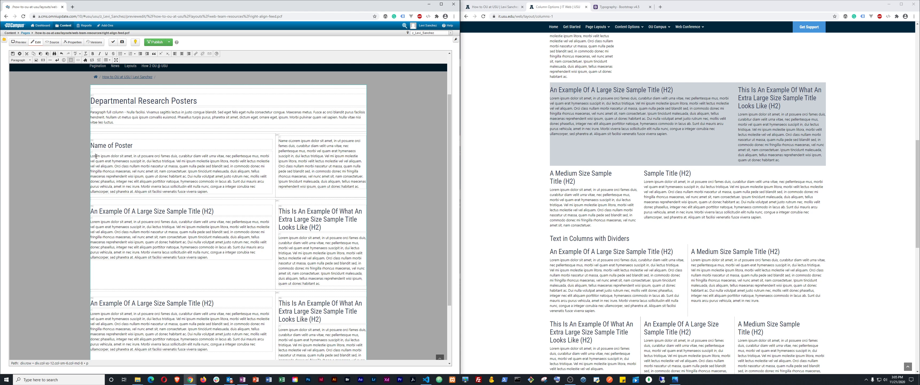
key("ctrl+shift+Right")
key("ctrl+shift+Right")
key("ctrl+shift+Right")
key("ctrl+shift+Right")
key("Right")
key("shift+Return")
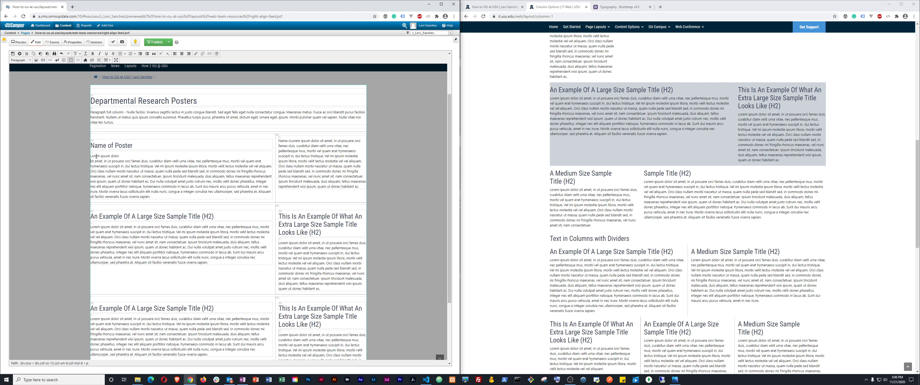
Add a bold "Presenter:" label before "Lorem ipsum dolor" in the first row's wide column.
key("Up")
key("ctrl+shift+Right")
key("ctrl+shift+Right")
key("ctrl+shift+Right")
key("Left")
type("Presenter :")
double_click(96, 157)
left_click(93, 55)
left_click(138, 157)
Split the text below the presenter line into its own paragraph headed by a bold "Description:" label.
key("Return")
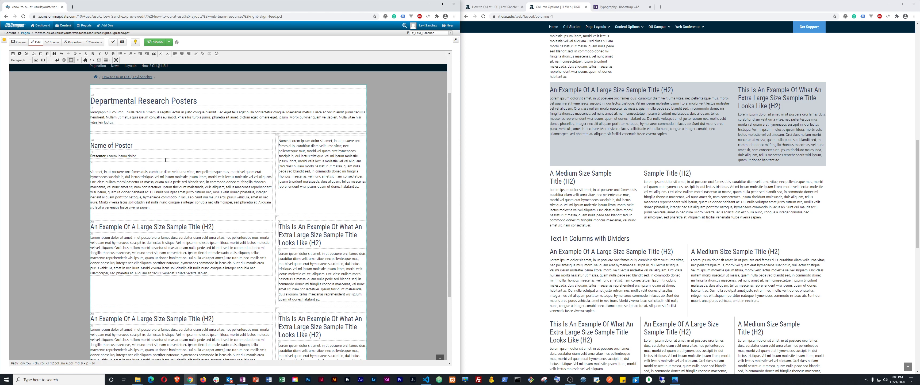
key("BackSpace")
key("Return")
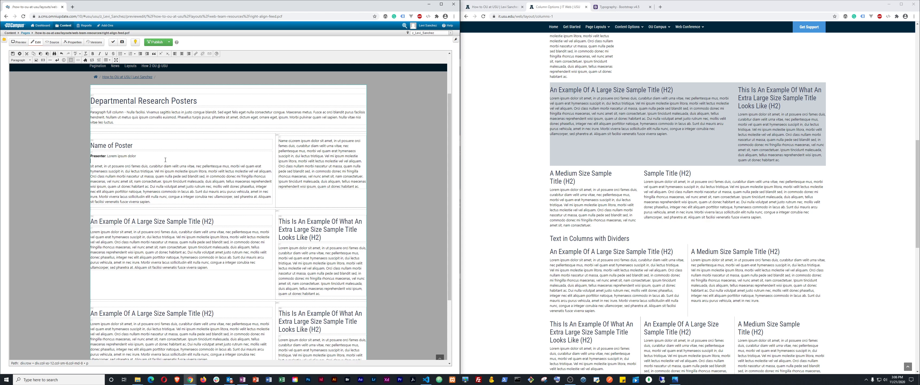
key("BackSpace")
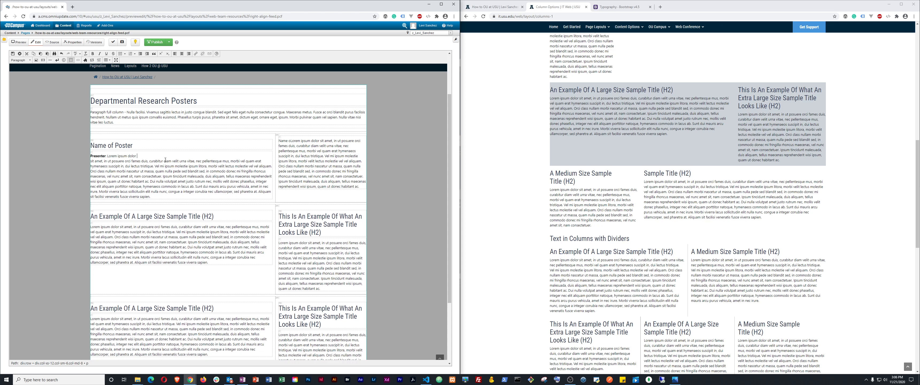
key("Return")
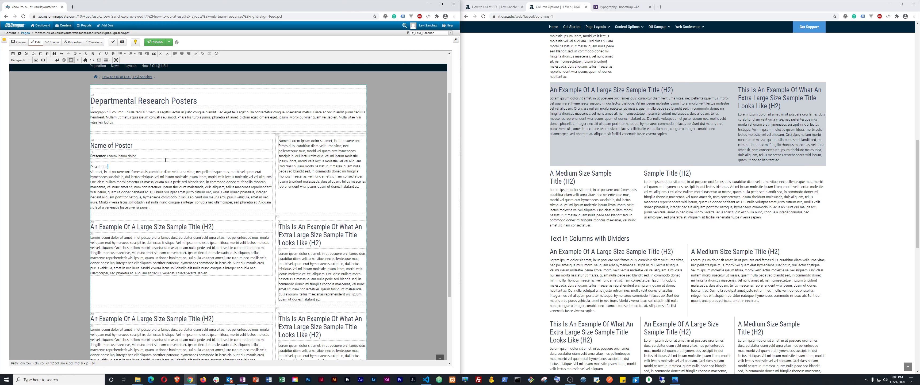
key("shift+Home")
left_click(92, 54)
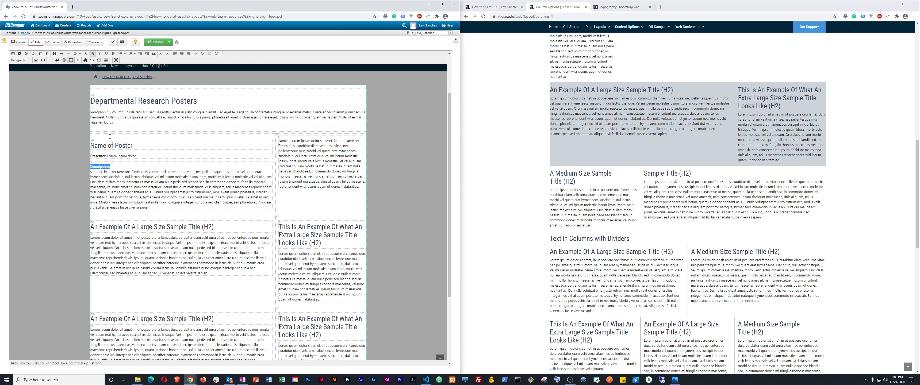
Delete the description's opening text up to "Vel mi ipsum".
left_click(106, 181)
left_click_drag(154, 171, 155, 177)
key("shift+Home")
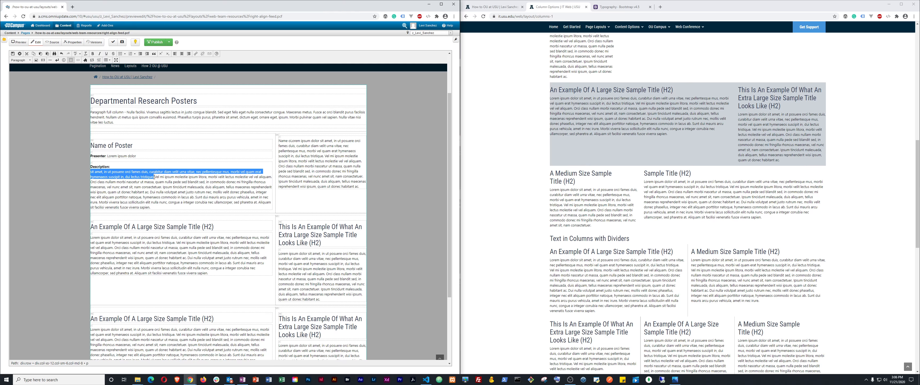
key("BackSpace")
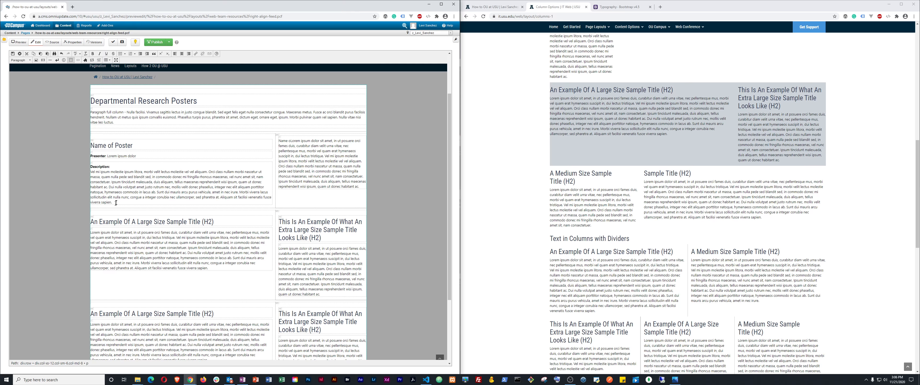
Add a "View Poster as PDF" line below the description and open the file selection for its link.
key("Return")
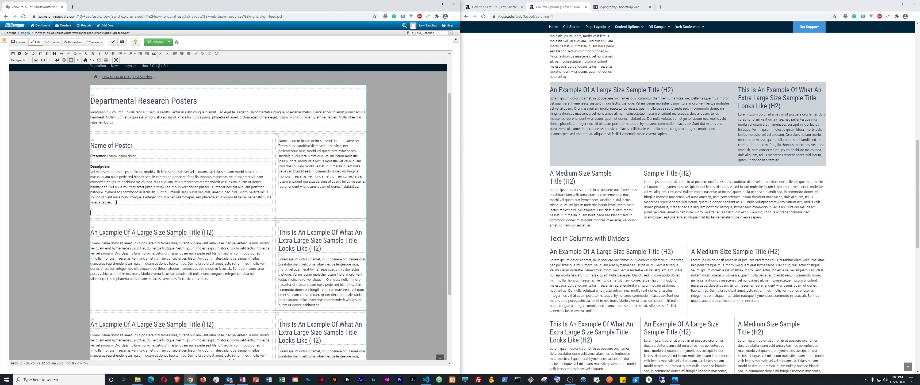
type("View Poster as PDF")
key("shift+Home")
right_click(114, 212)
left_click(121, 222)
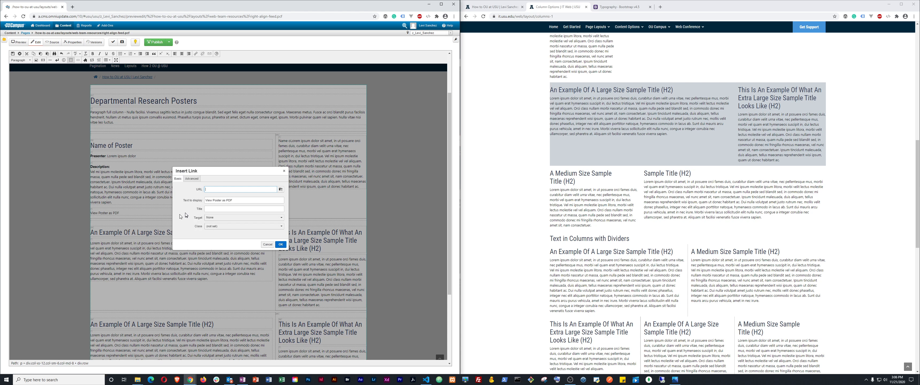
left_click(281, 189)
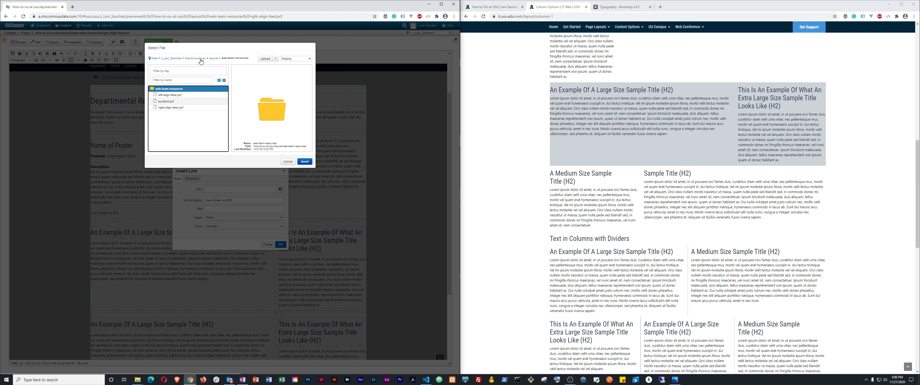
left_click(180, 58)
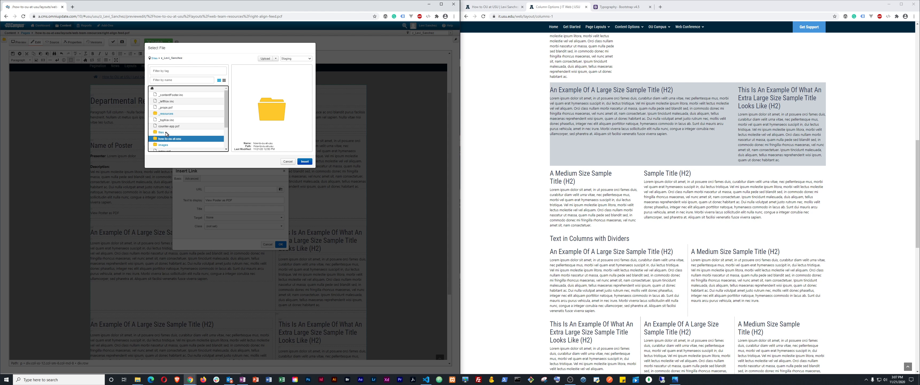
double_click(165, 133)
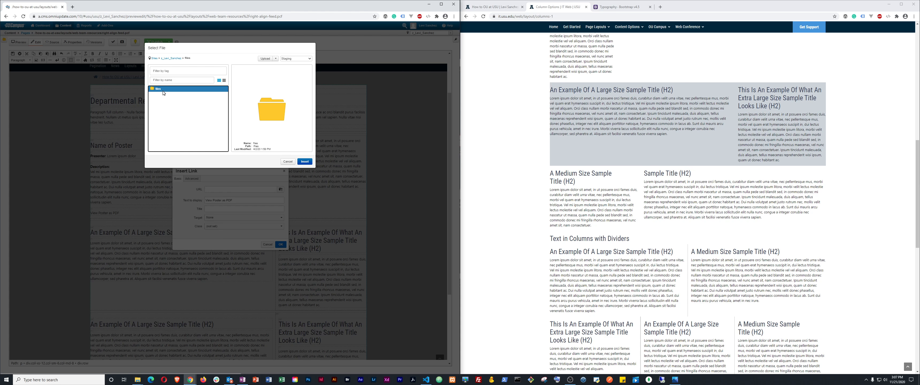
left_click(265, 59)
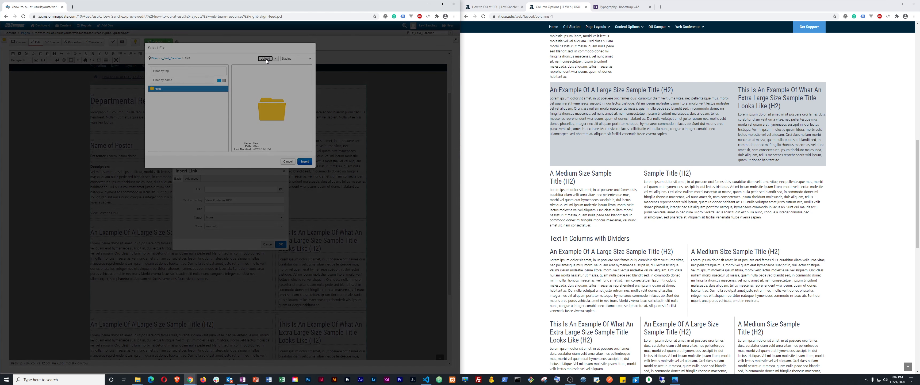
left_click(199, 81)
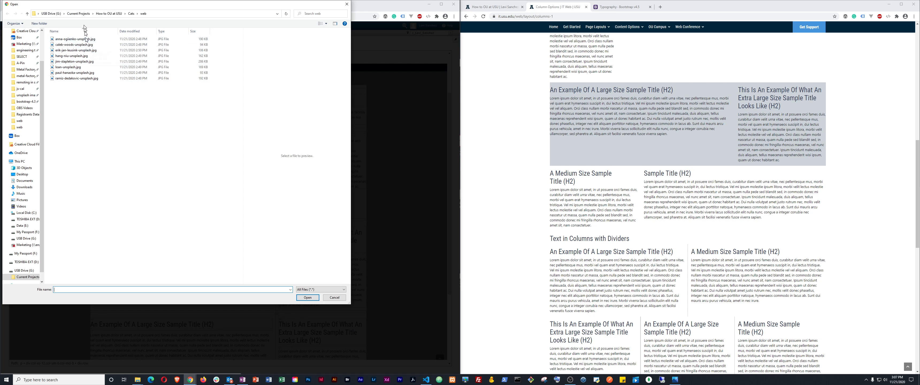
left_click(53, 14)
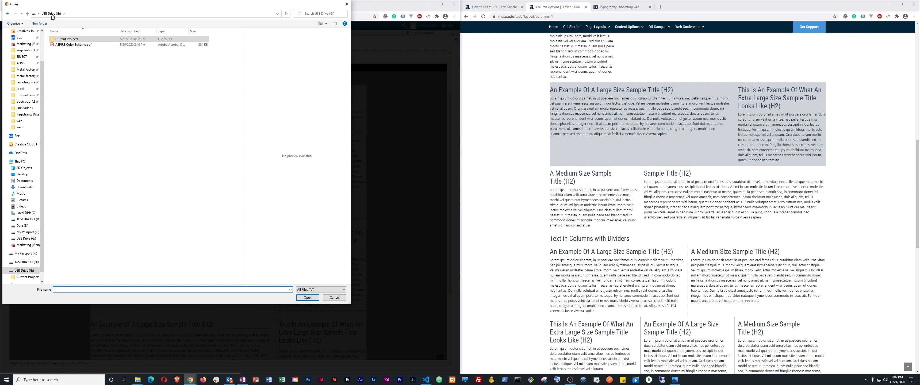
double_click(67, 39)
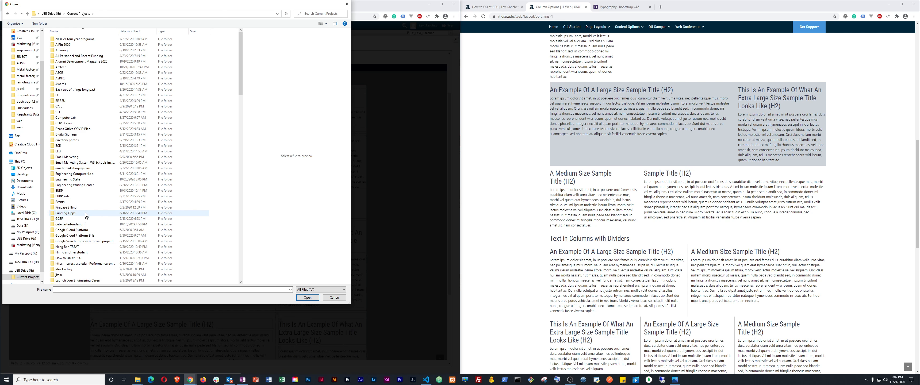
scroll(85, 214, "down", 6)
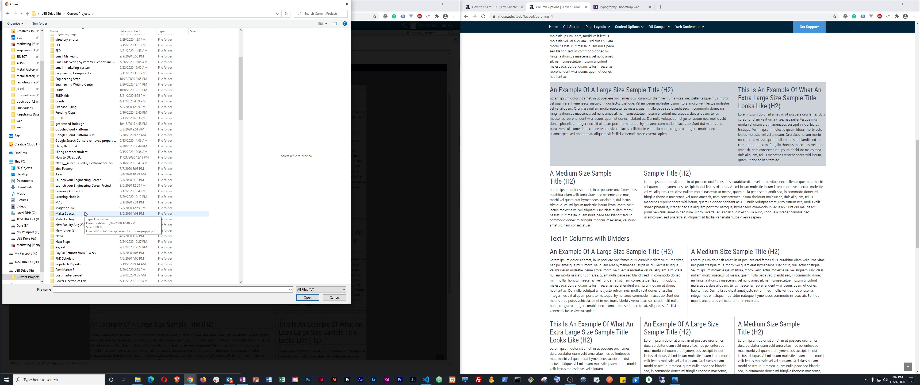
scroll(85, 214, "down", 2)
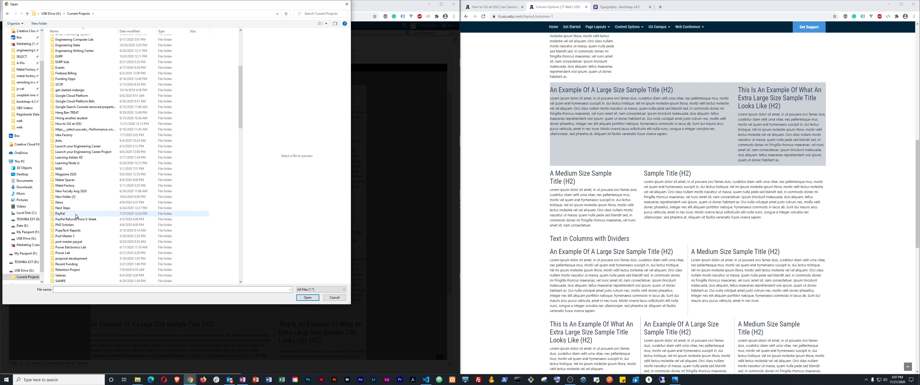
scroll(81, 236, "down", 4)
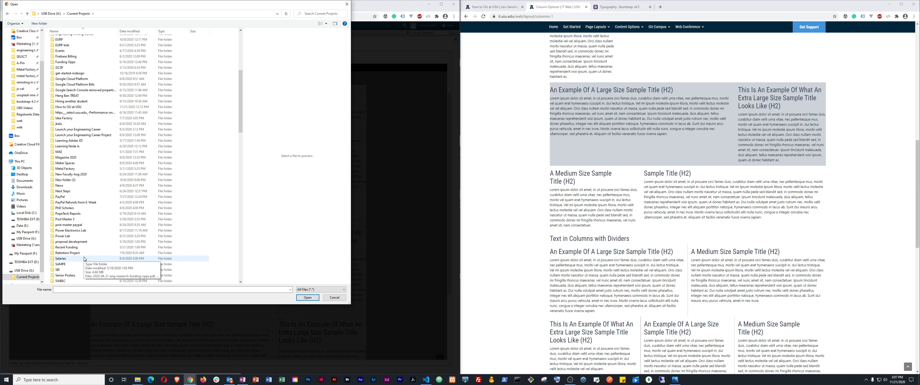
scroll(85, 257, "down", 7)
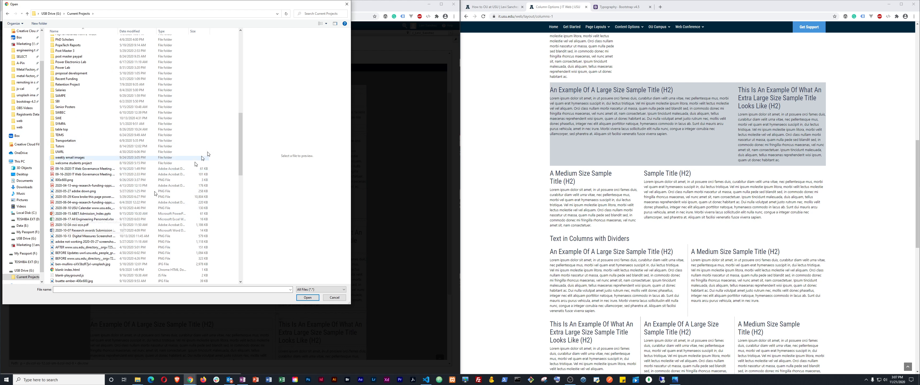
left_click(334, 298)
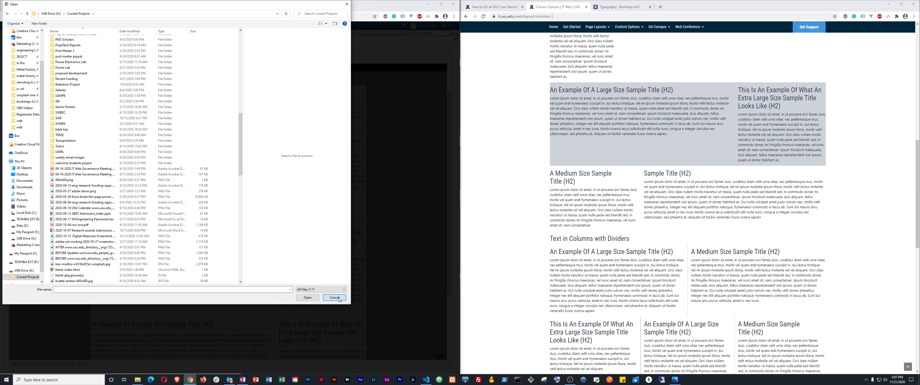
left_click(282, 100)
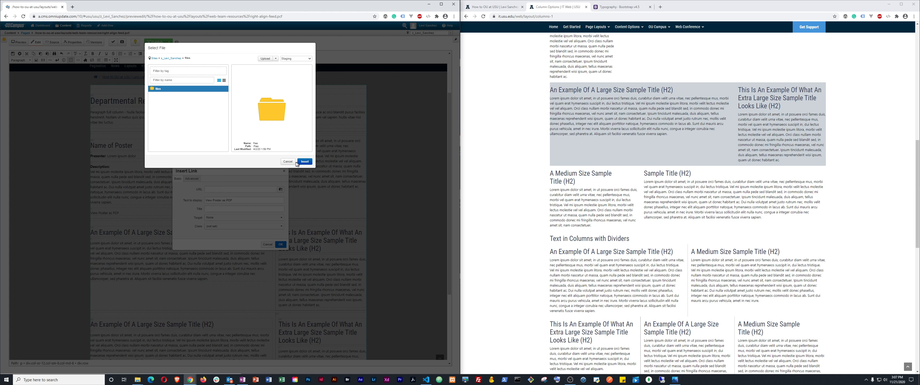
Link "View Poster as PDF" to the first image file in the site's images/pyramid folder and insert the link.
left_click(170, 60)
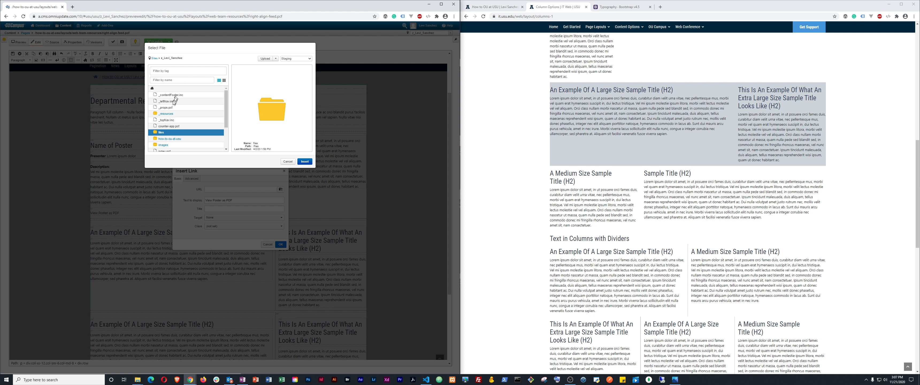
left_click(164, 145)
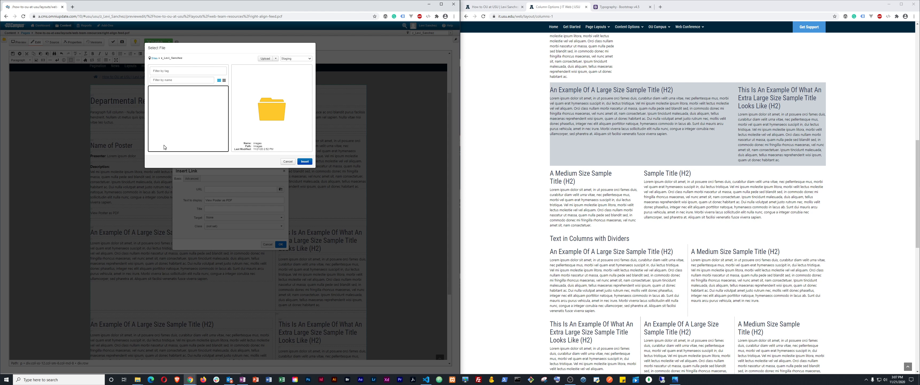
left_click(170, 114)
left_click(178, 95)
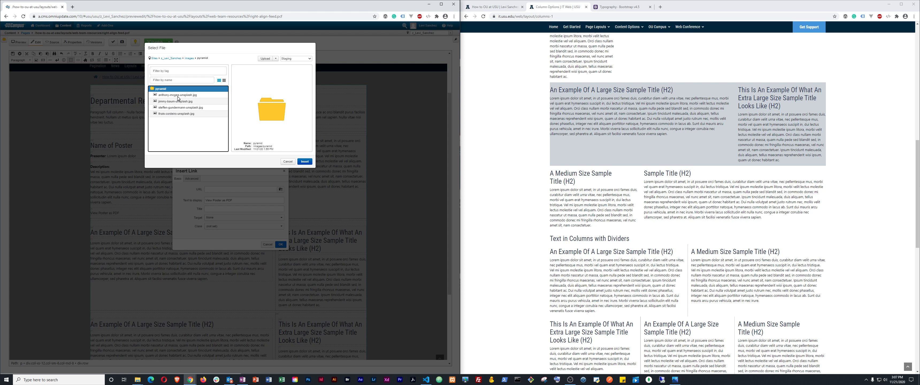
left_click(305, 162)
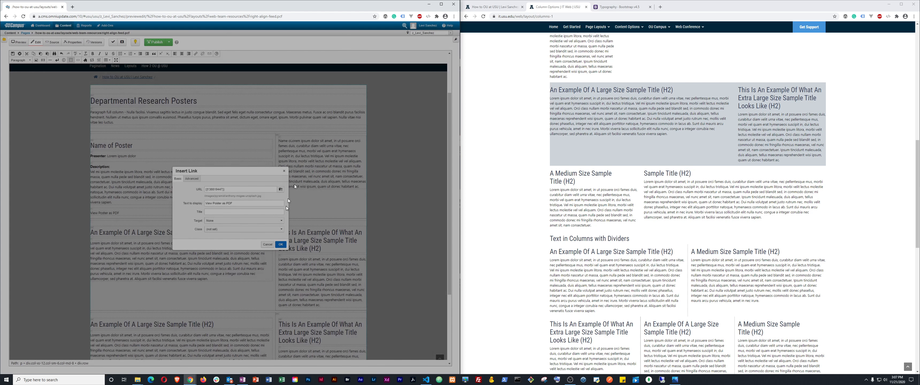
double_click(280, 243)
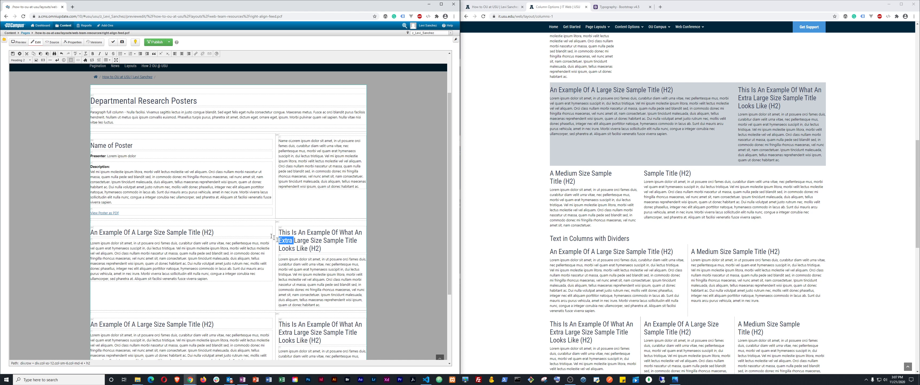
Delete the placeholder paragraph's text in the first row's narrow column.
left_click(181, 182)
left_click_drag(281, 141, 355, 189)
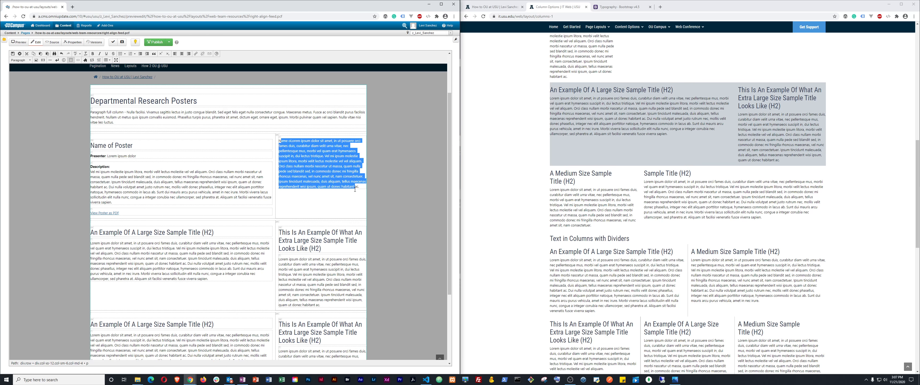
key("BackSpace")
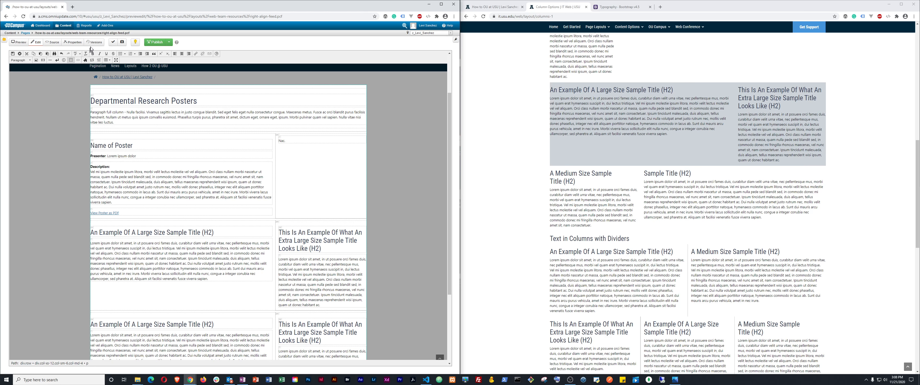
Insert the first image from the images/pyramid folder into the narrow column with the description "Glass pyramid".
left_click(36, 60)
left_click(272, 180)
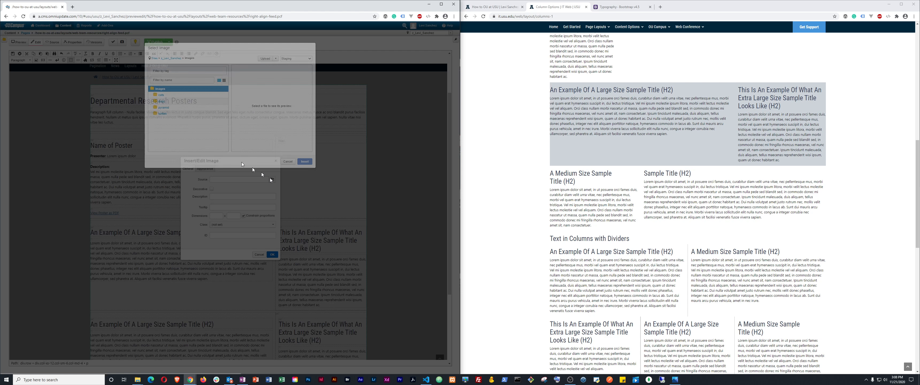
double_click(170, 109)
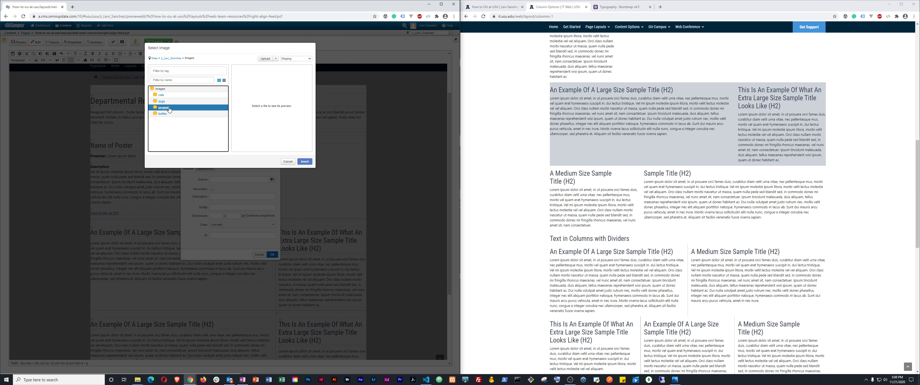
left_click(178, 95)
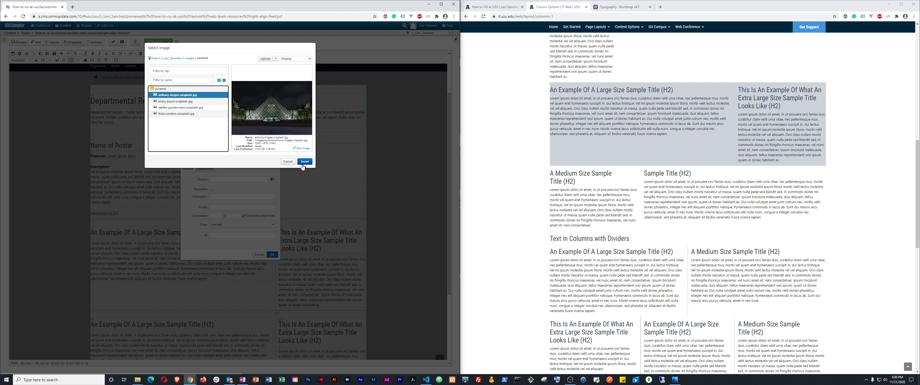
left_click(303, 163)
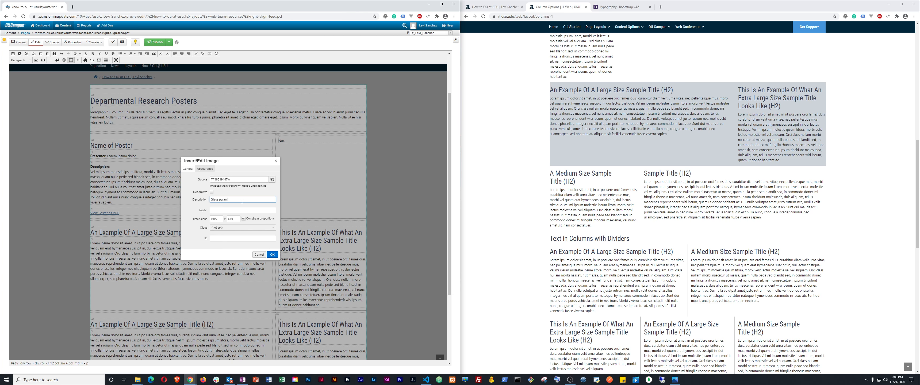
left_click(272, 255)
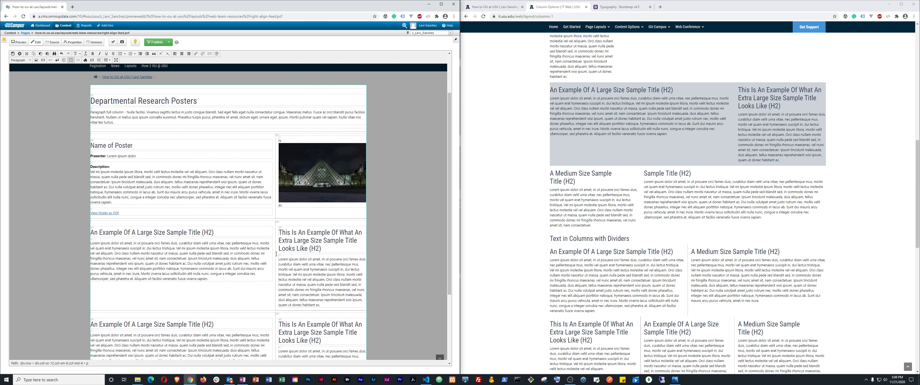
Remove the leftover letters above and below the image in the narrow column.
left_click(287, 140)
key("BackSpace")
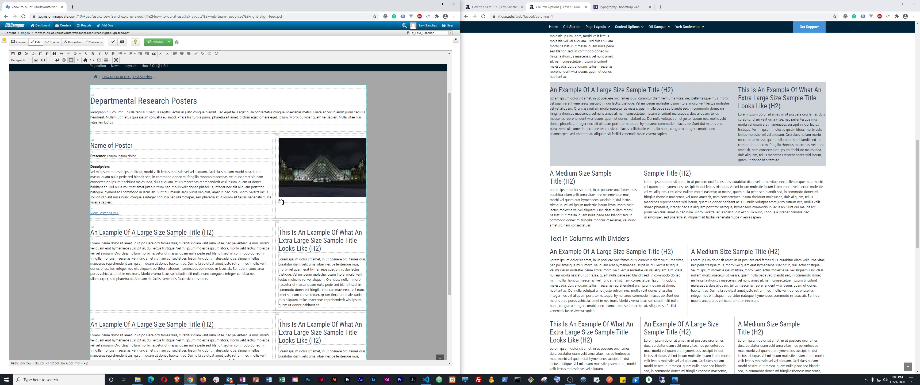
key("BackSpace")
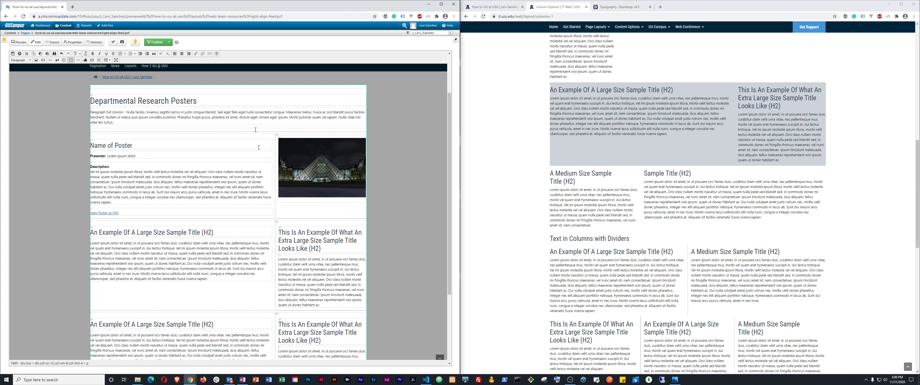
Change the first row's "Presenter:" label to "Presenter(s):".
left_click(118, 204)
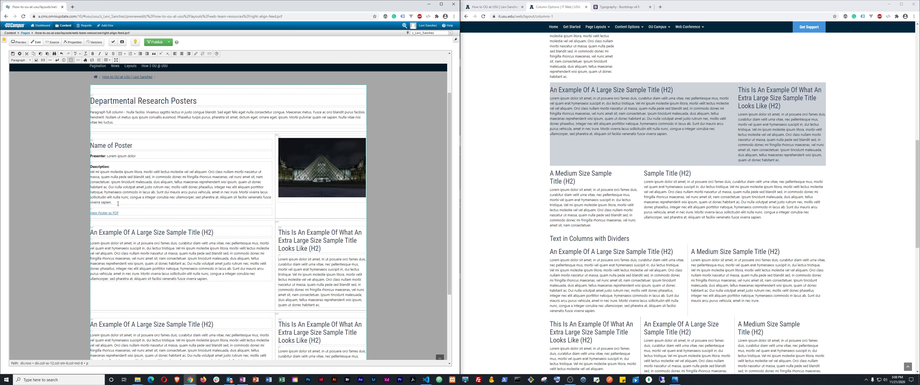
left_click(106, 156)
type("s)")
Add class="h4 font-weight-bold" to the "Name of Poster" heading in the page's source code.
triple_click(105, 145)
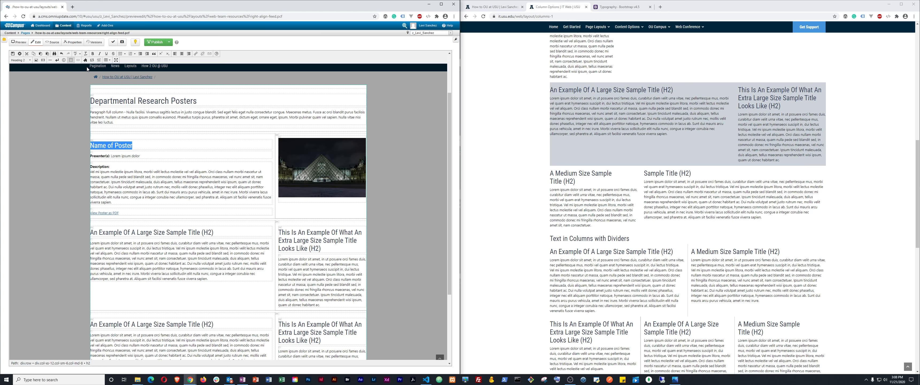
left_click(78, 59)
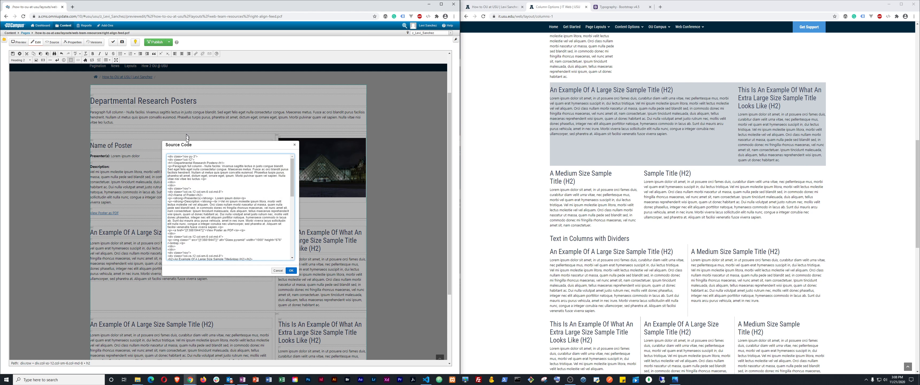
left_click(172, 195)
type("class=")
type("\"")
type("\"")
type("h4")
type(" font-")
type("weight-bold")
left_click(291, 270)
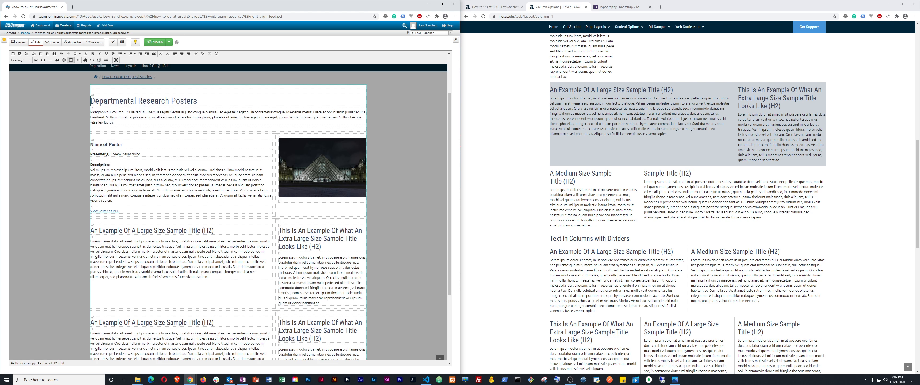
Cut the description's last lines after "habitant ac" and add "| Video of Presentation" after the PDF link.
left_click_drag(113, 200, 110, 186)
key("BackSpace")
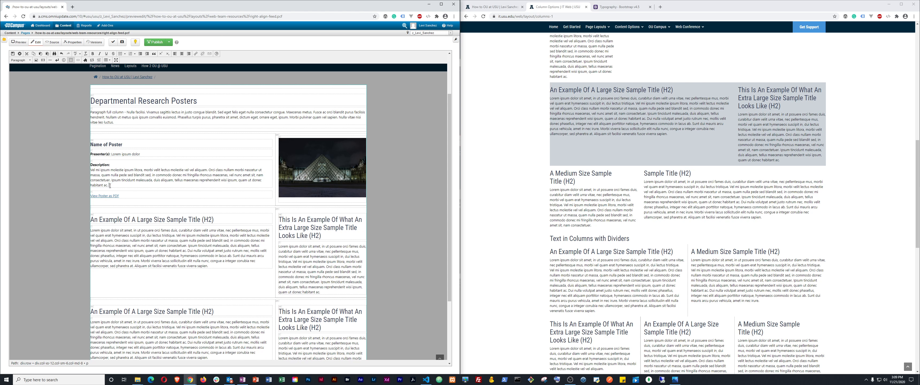
left_click(131, 196)
type("| Vied")
type("tion")
Check the finished poster row and save the page.
scroll(205, 185, "down", 3)
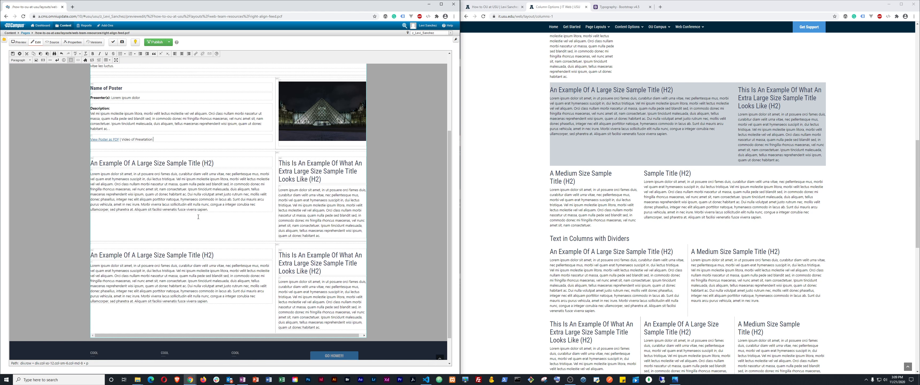
scroll(162, 240, "up", 5)
scroll(162, 239, "down", 3)
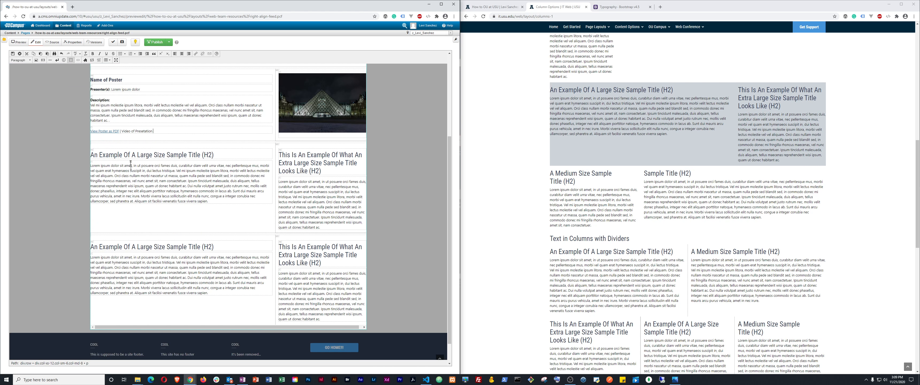
scroll(239, 216, "up", 4)
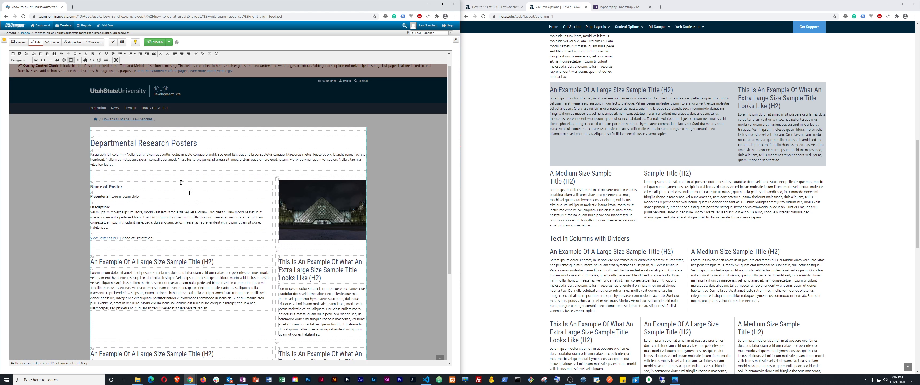
left_click(133, 154)
triple_click(100, 143)
left_click(12, 53)
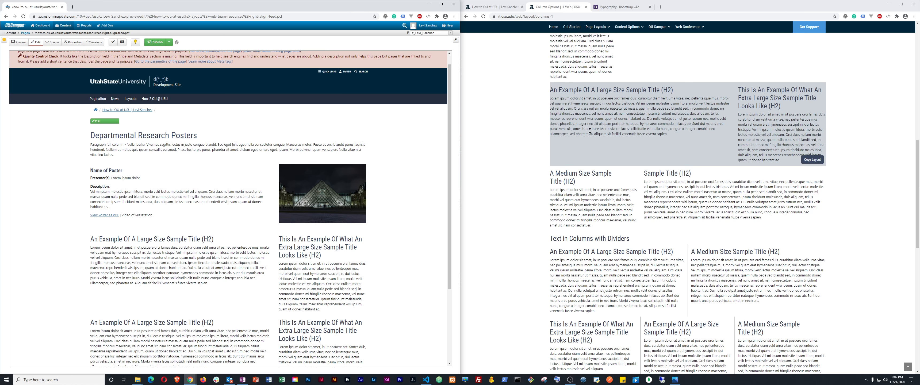
Look over the column layouts on the Column Options reference page.
scroll(590, 131, "down", 10)
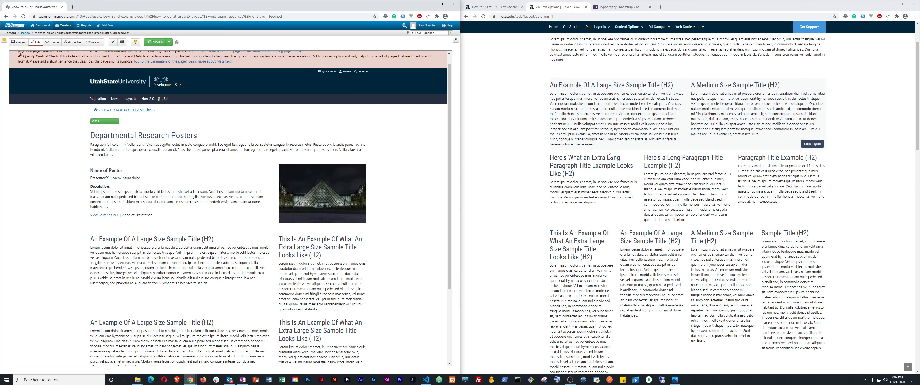
scroll(608, 154, "up", 3)
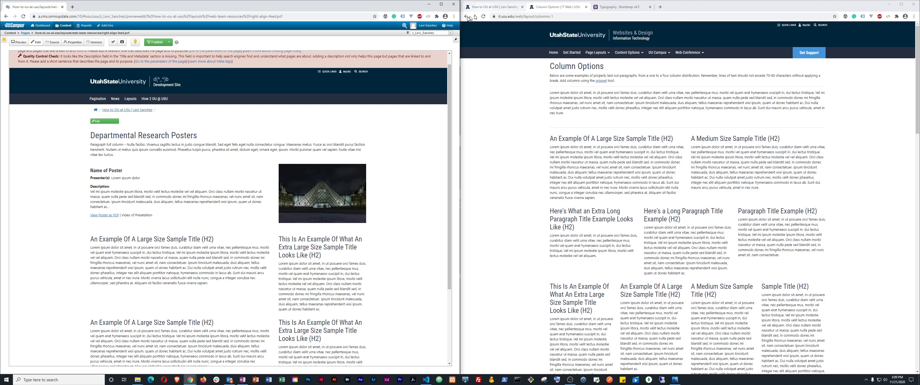